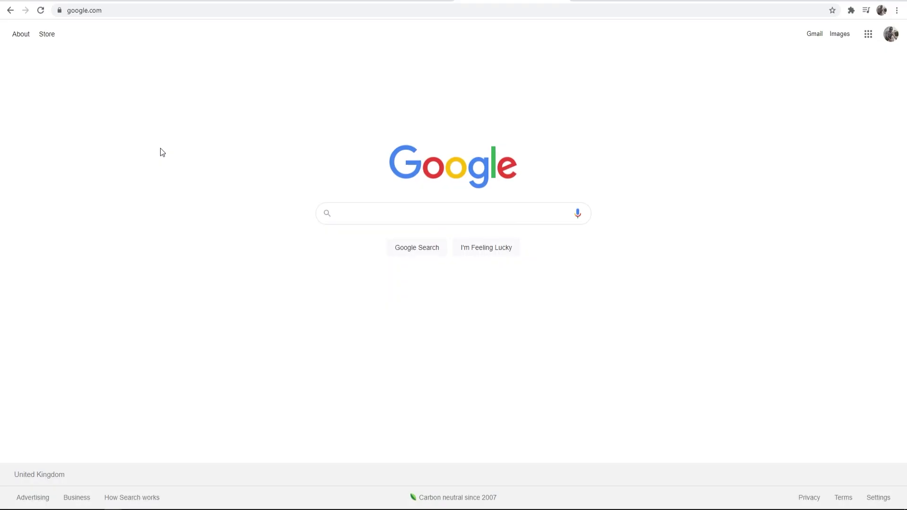
Search Google for 'opensea'.
text(opensea)
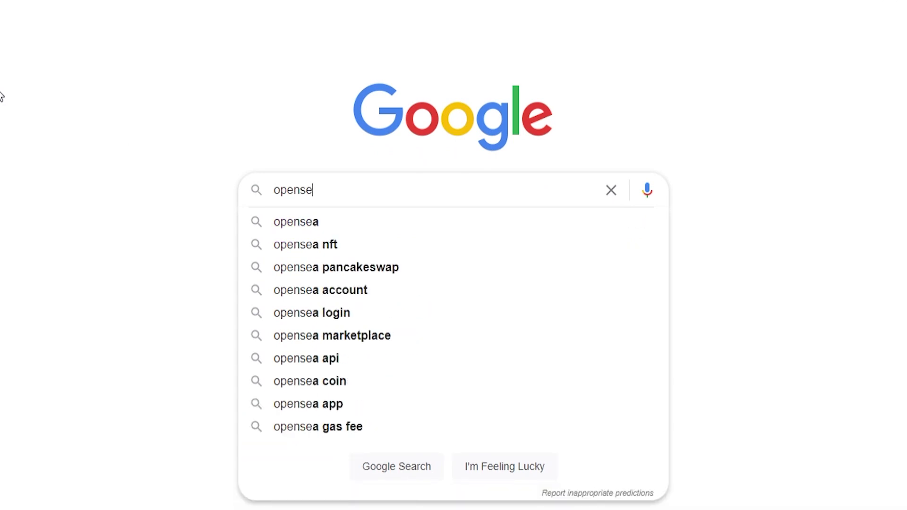
key(Return)
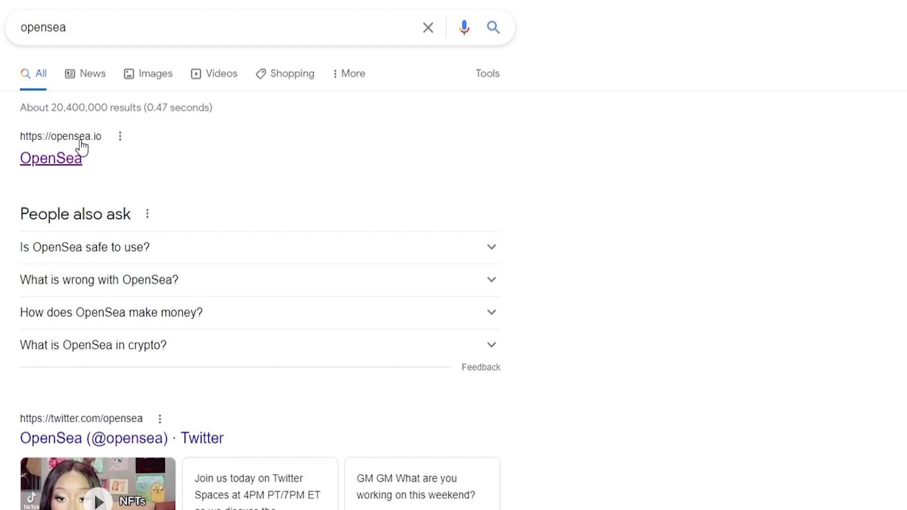
Open opensea.io from the results and show the account menu with Profile, Settings and Night Mode.
click(52, 159)
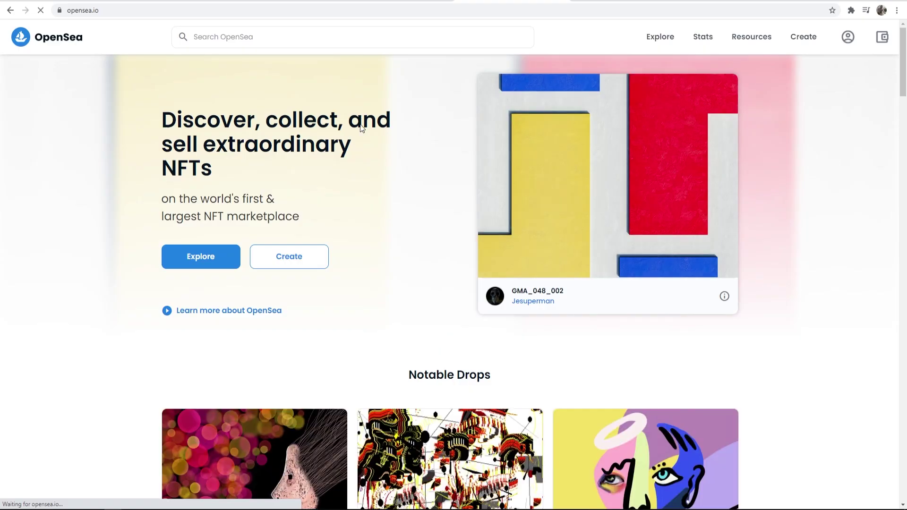
triple_click(362, 128)
click(373, 163)
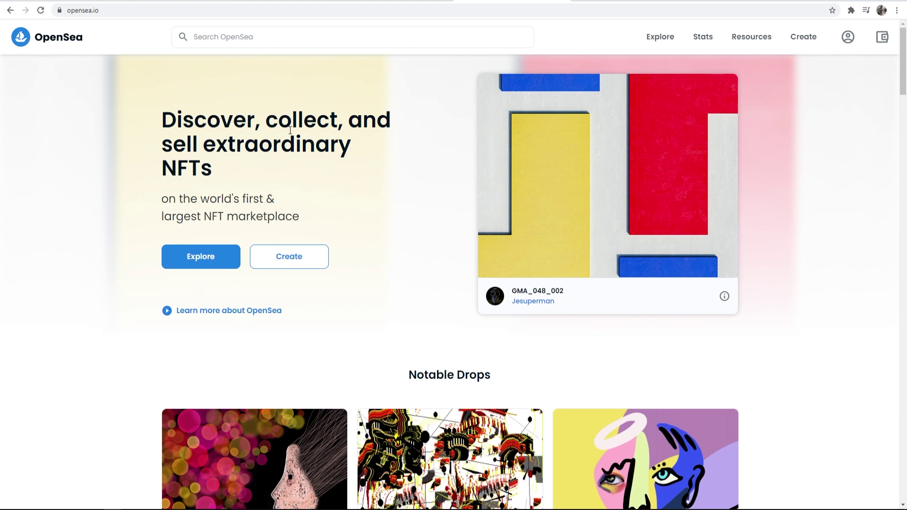
mouse_move(850, 37)
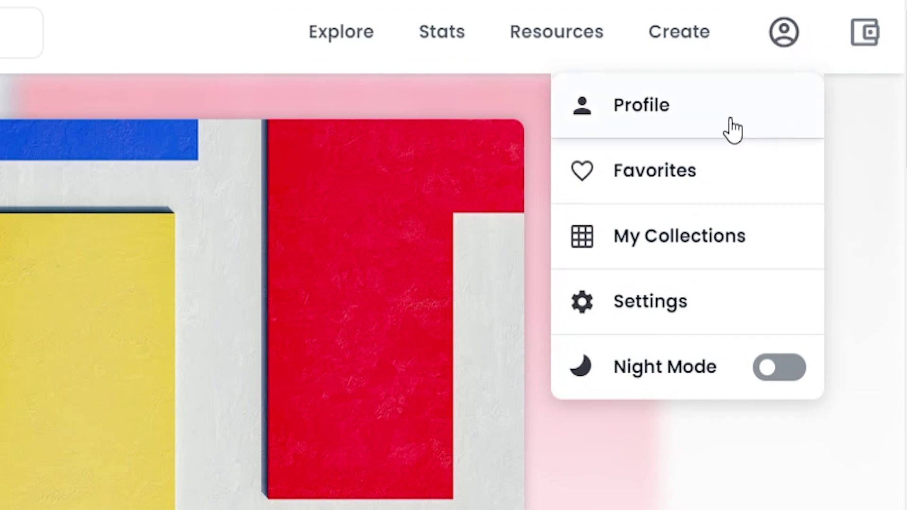
Go from Profile to OpenSea's Ethereum wallet page and expand the full provider list beyond MetaMask and Coinbase Wallet.
click(692, 124)
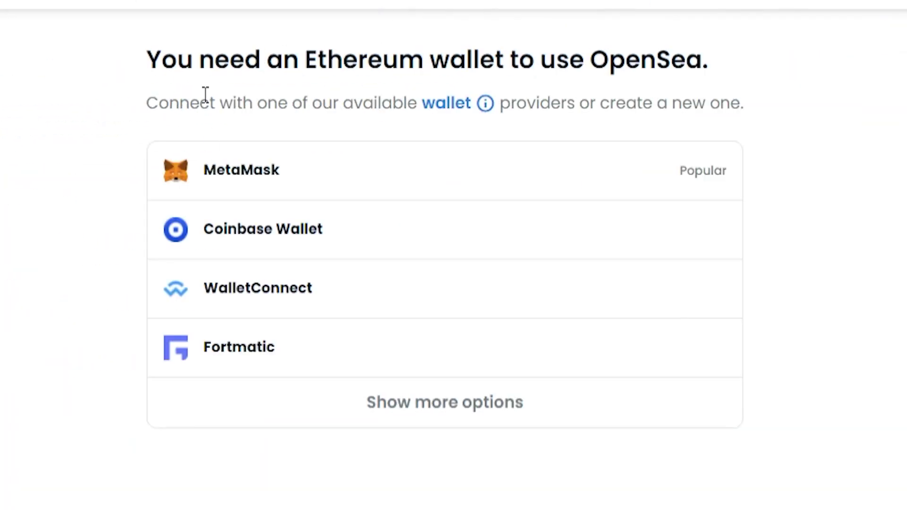
drag(153, 59, 711, 54)
click(711, 54)
drag(150, 59, 772, 75)
click(771, 75)
click(422, 418)
scroll(422, 420, down, 8)
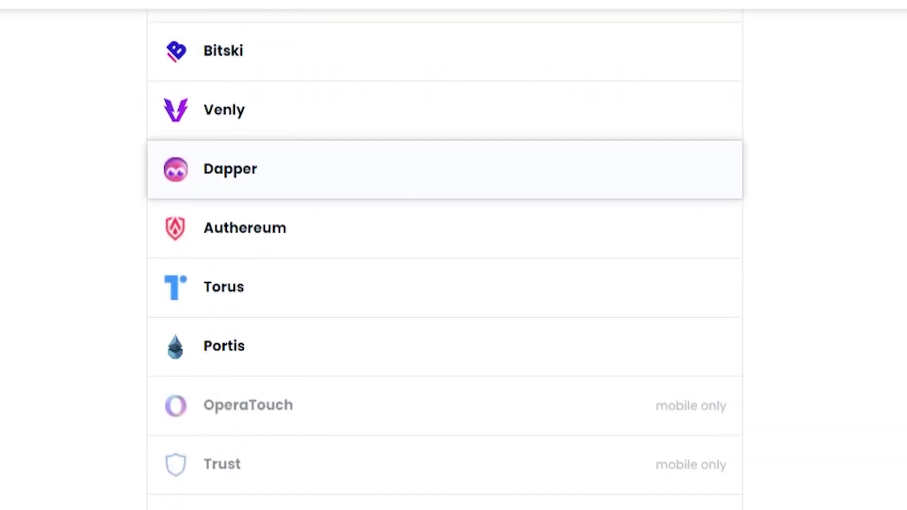
scroll(422, 420, up, 8)
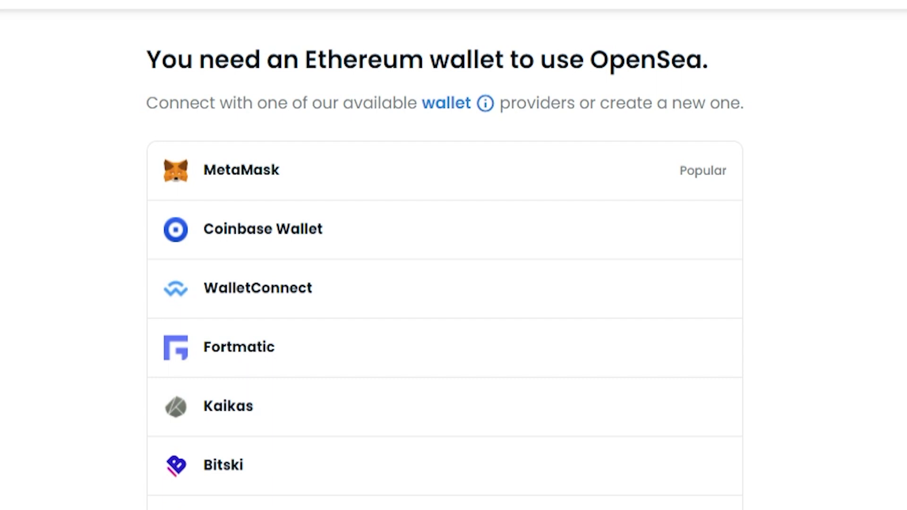
Pick MetaMask from OpenSea's wallet list to reach its Chrome download page.
click(253, 175)
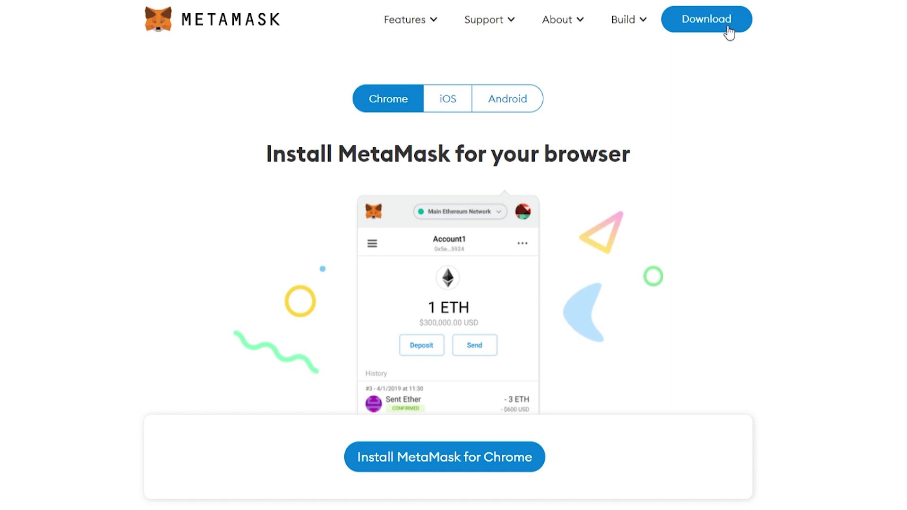
Add the MetaMask extension to Chrome from the Web Store and dismiss the added notice.
click(408, 462)
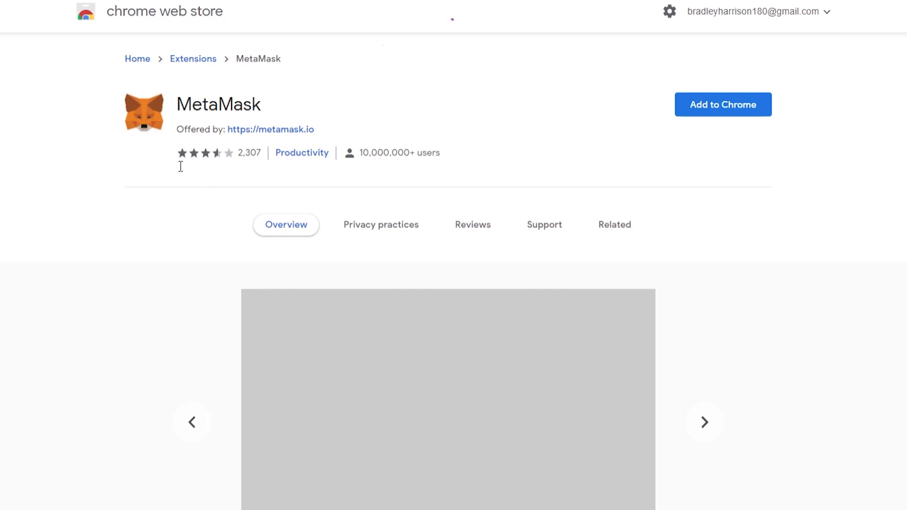
drag(183, 103, 189, 103)
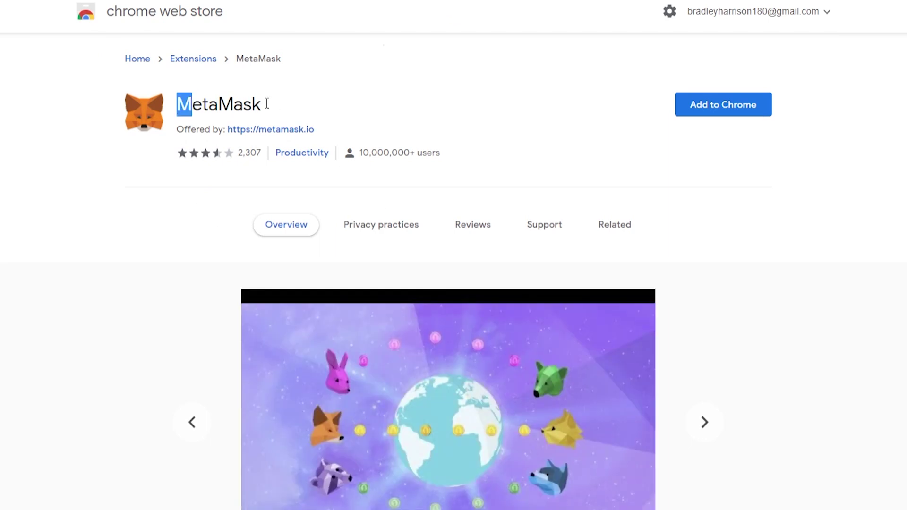
click(290, 115)
click(726, 117)
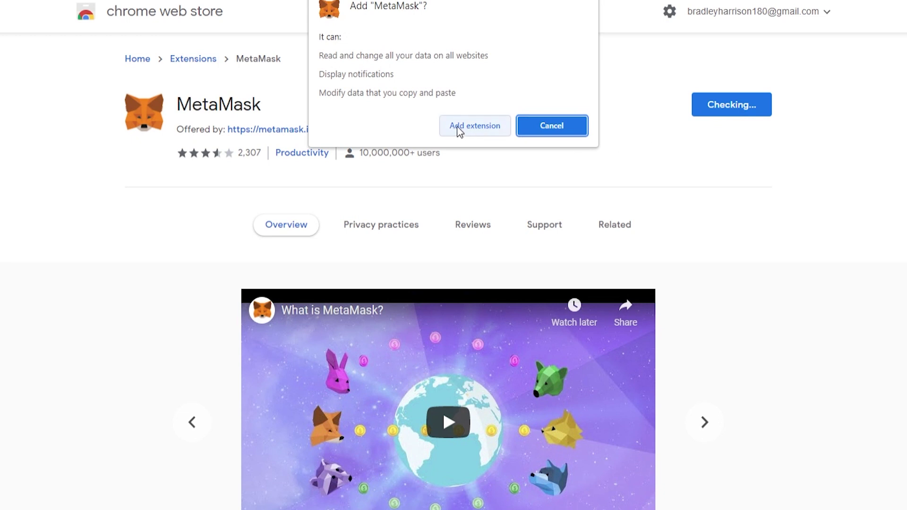
click(458, 127)
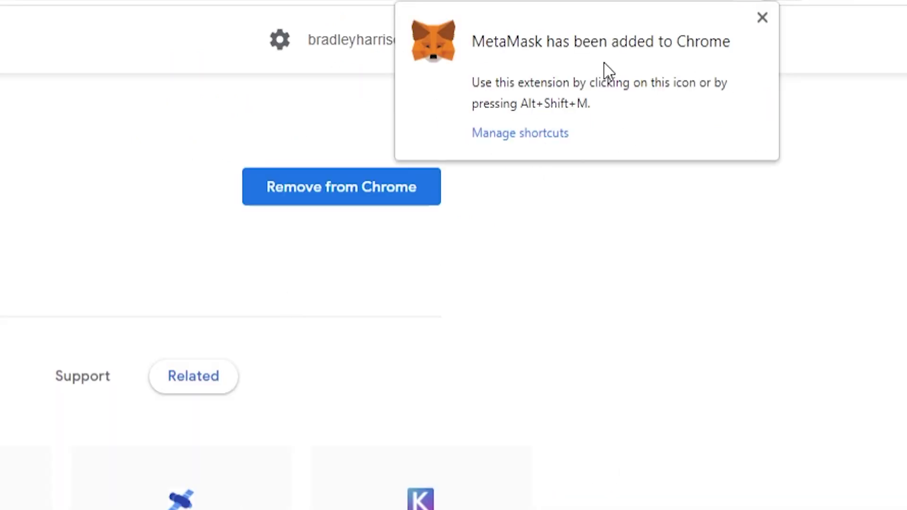
click(762, 19)
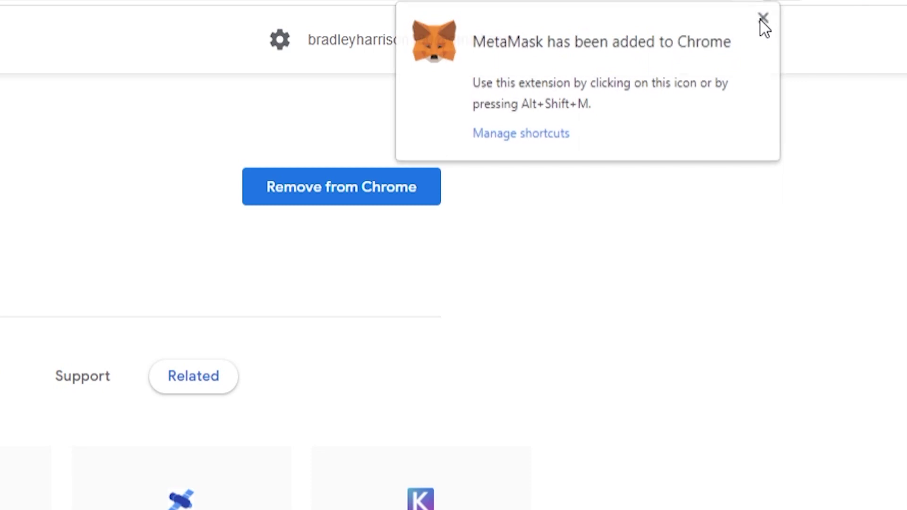
click(851, 10)
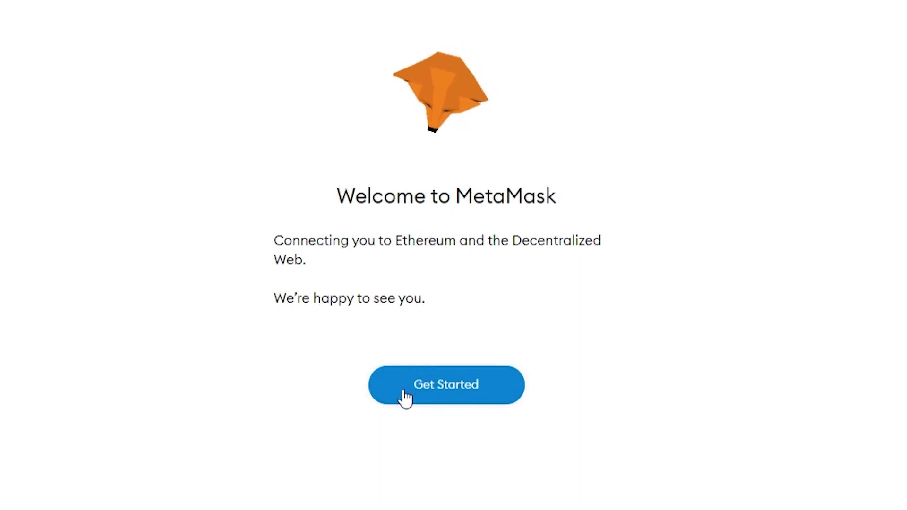
Start MetaMask setup and choose to create a brand new wallet.
click(405, 398)
drag(364, 40, 548, 40)
click(457, 38)
drag(439, 46, 607, 43)
click(588, 44)
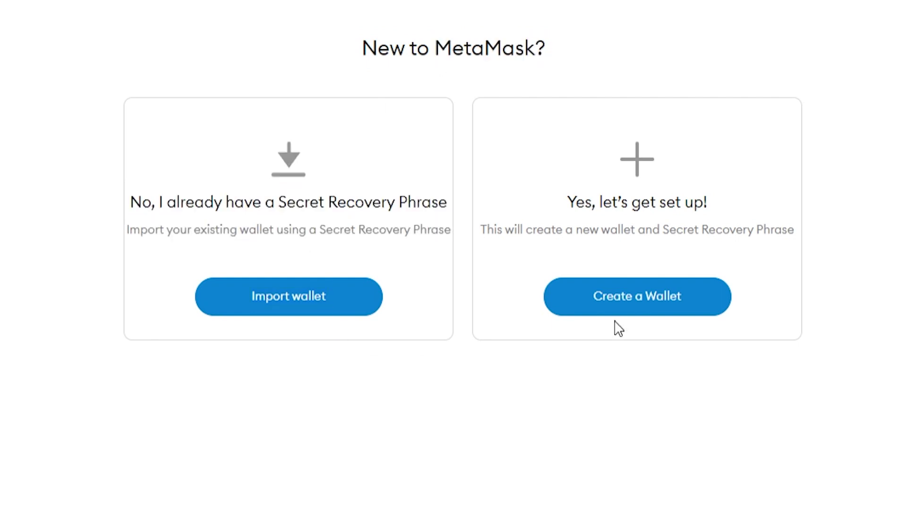
click(636, 304)
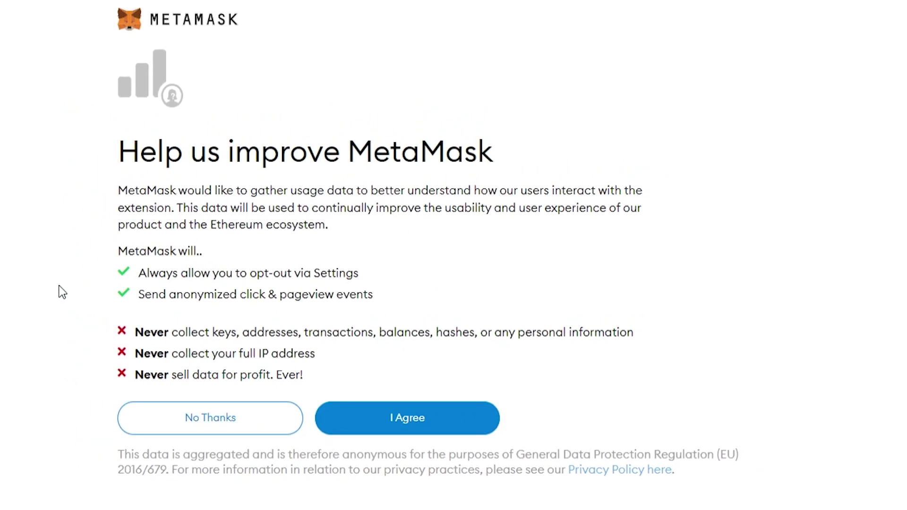
Agree to usage data, set a wallet password, accept the terms, and continue past wallet security.
click(397, 425)
text(•••)
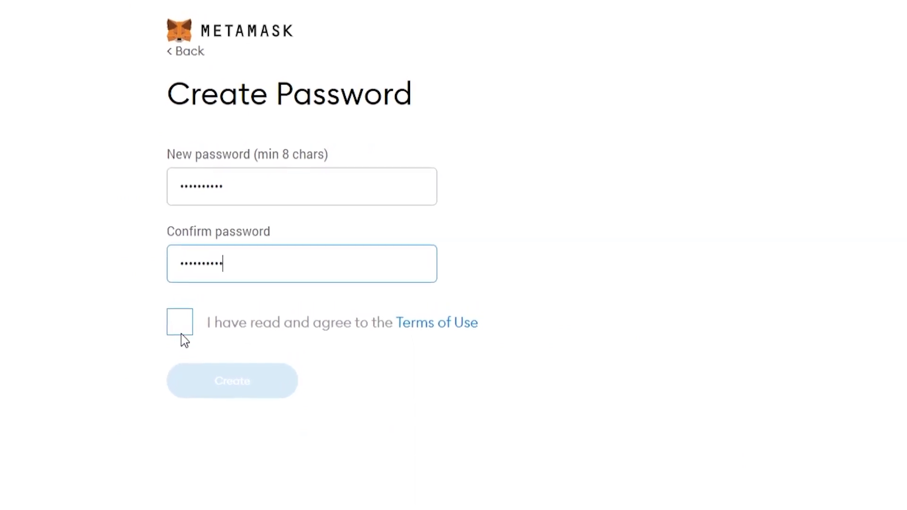
click(180, 333)
click(246, 388)
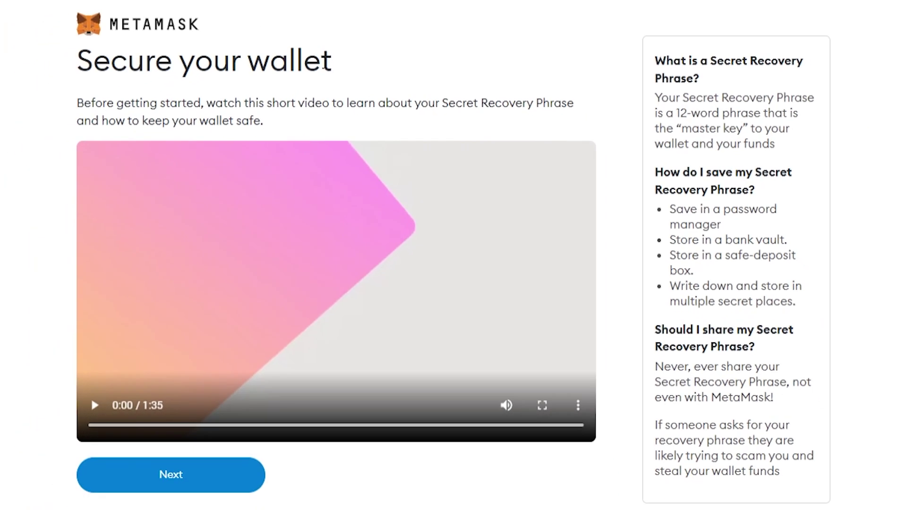
drag(334, 61, 68, 71)
click(280, 43)
click(171, 486)
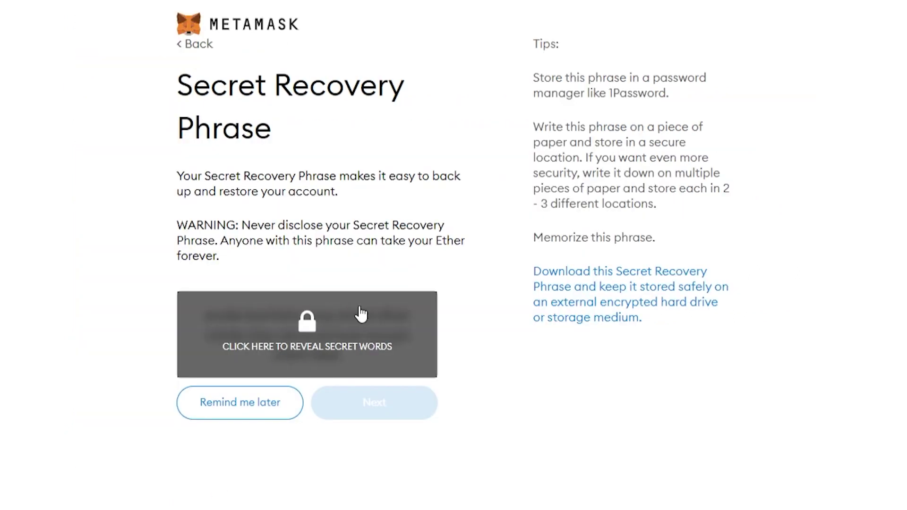
Reveal the Secret Recovery Phrase and copy all its words.
drag(187, 175, 460, 177)
click(301, 204)
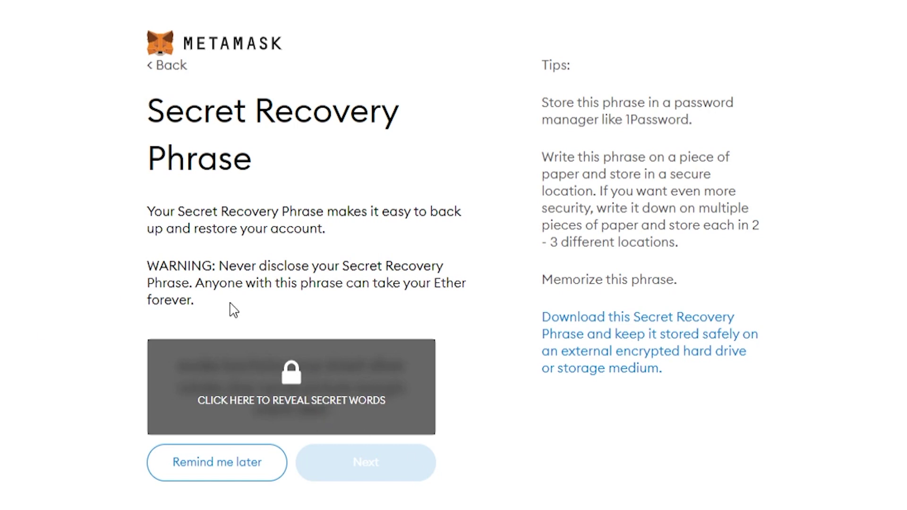
click(290, 376)
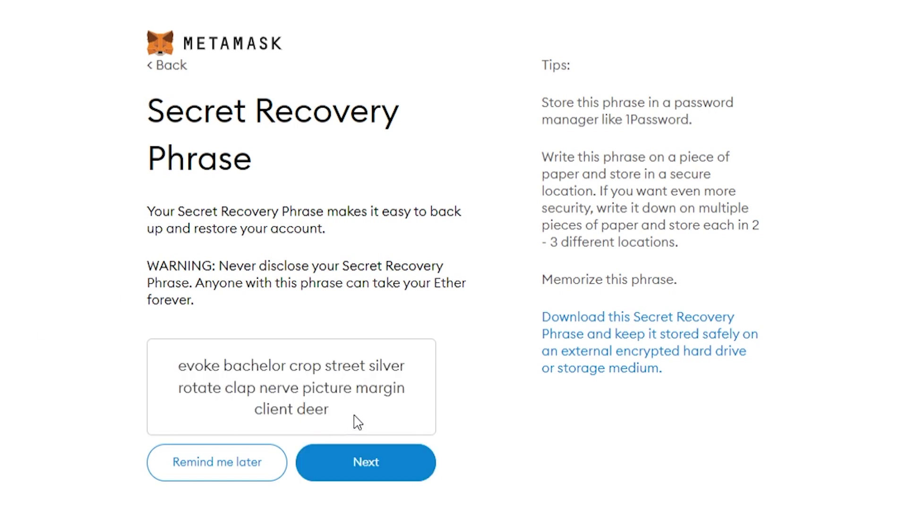
drag(342, 423, 162, 370)
right_click(227, 371)
click(270, 386)
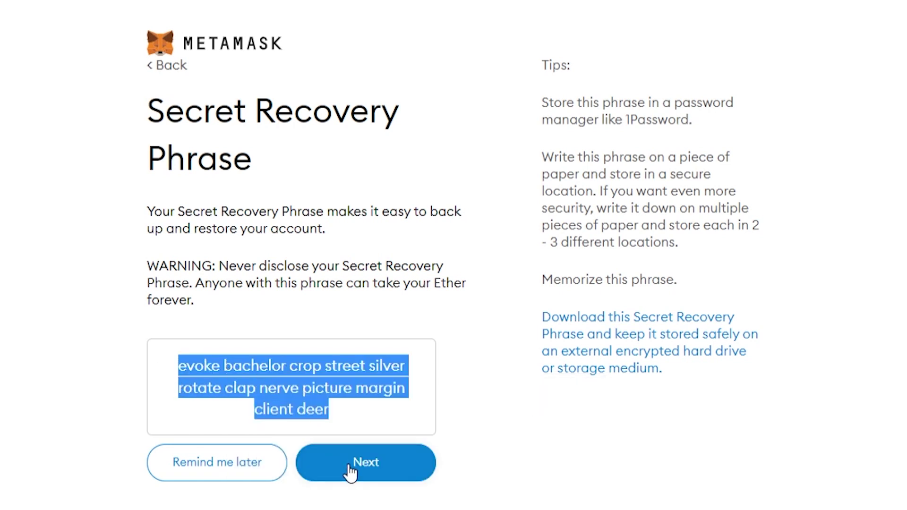
Confirm the recovery phrase words and finish setup to open the wallet.
click(400, 472)
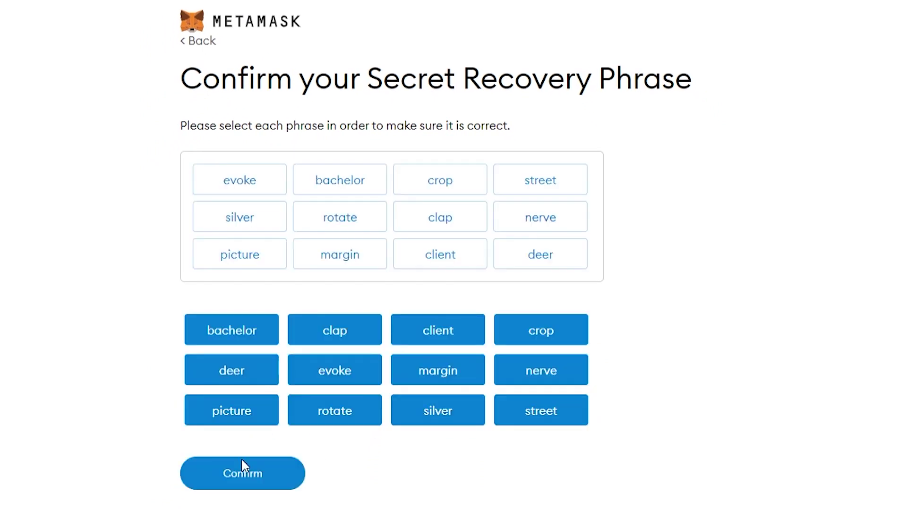
click(243, 473)
drag(178, 222, 718, 225)
click(637, 204)
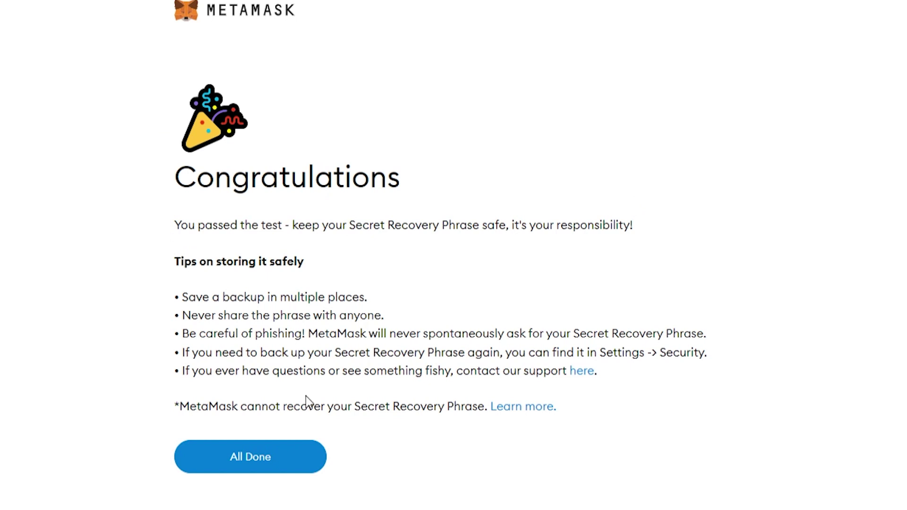
click(250, 455)
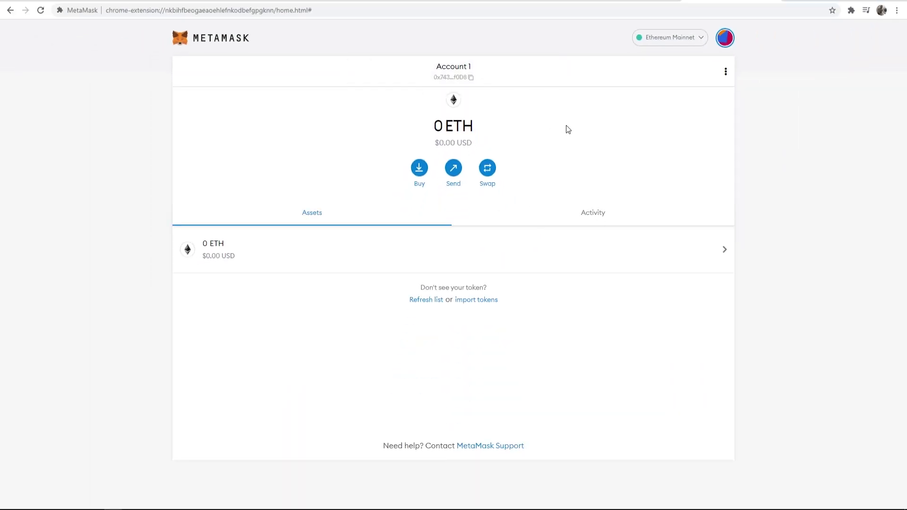
Pin MetaMask from the Extensions menu and open the fox-icon popup showing Account 1 at 0 ETH.
click(851, 10)
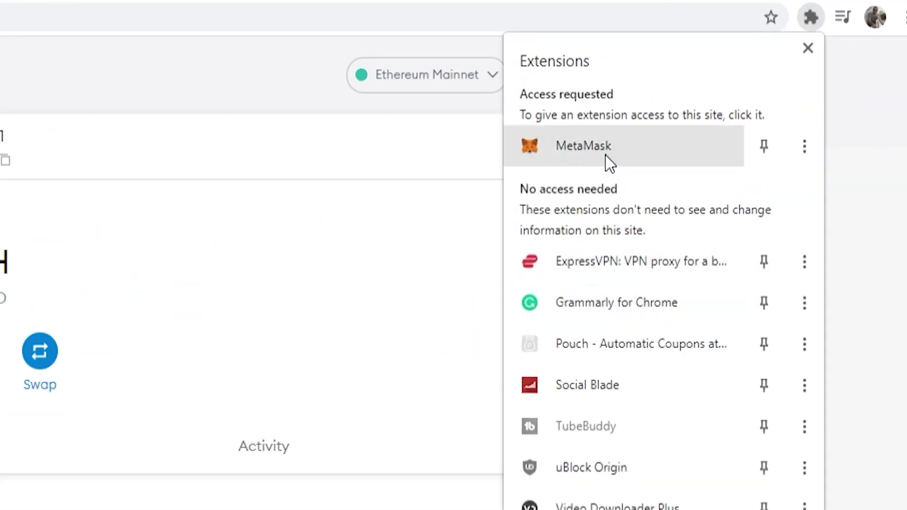
click(591, 150)
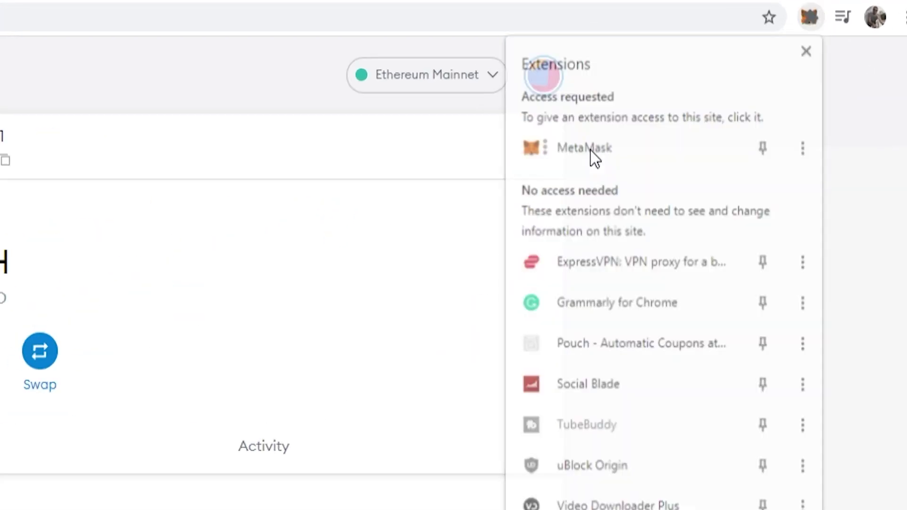
click(768, 15)
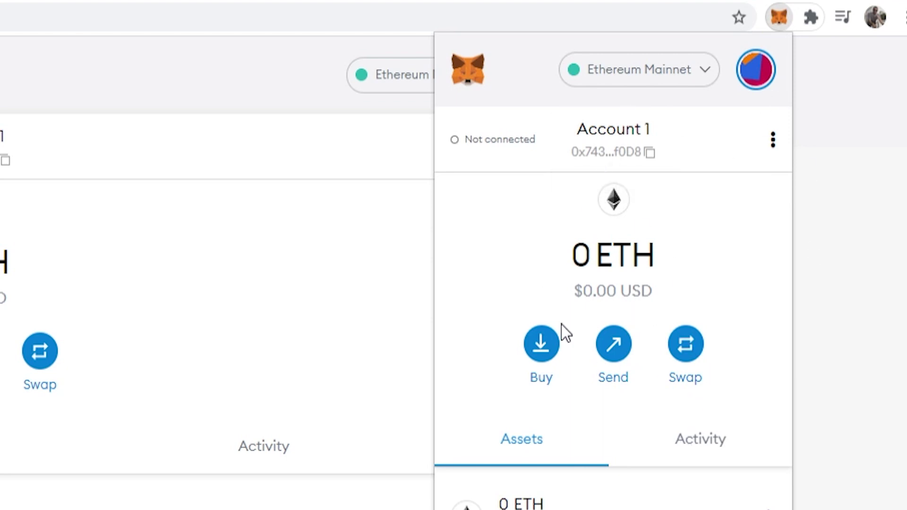
drag(657, 258, 584, 244)
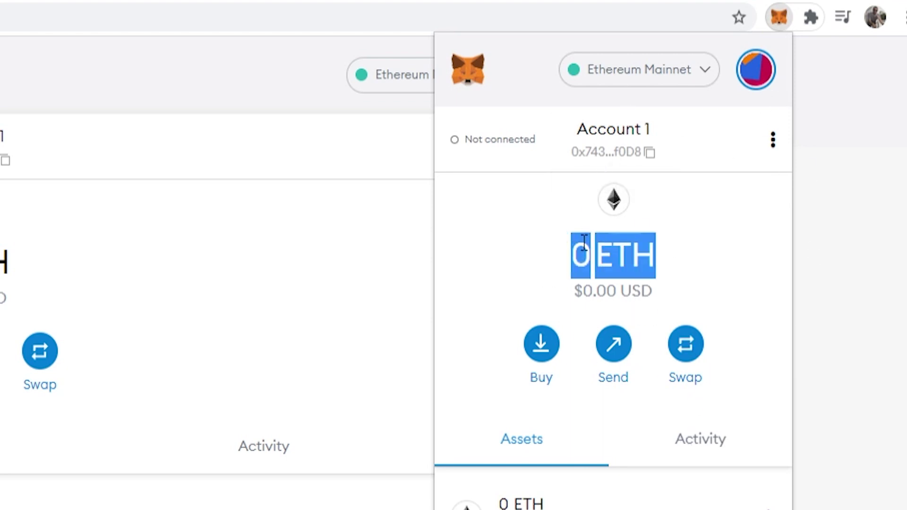
click(569, 267)
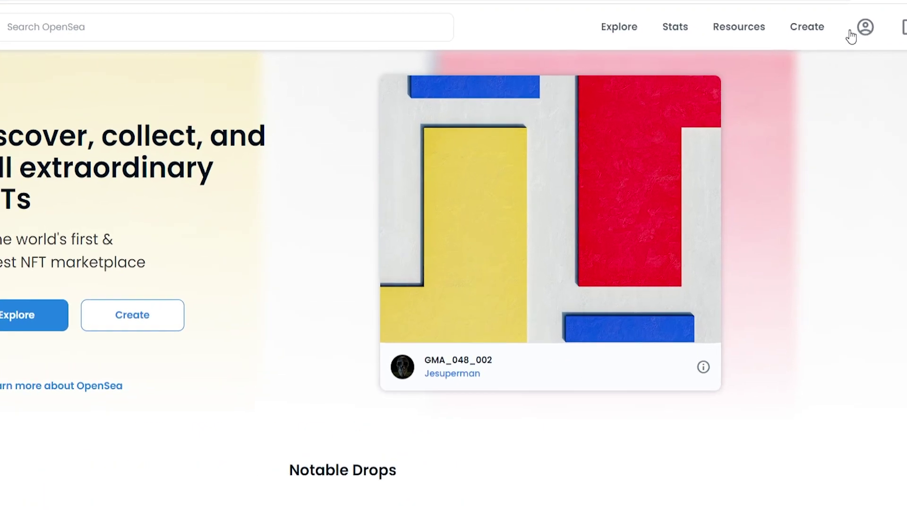
Choose MetaMask on OpenSea's connect-wallet page and approve connecting Account 1.
mouse_move(843, 44)
click(798, 71)
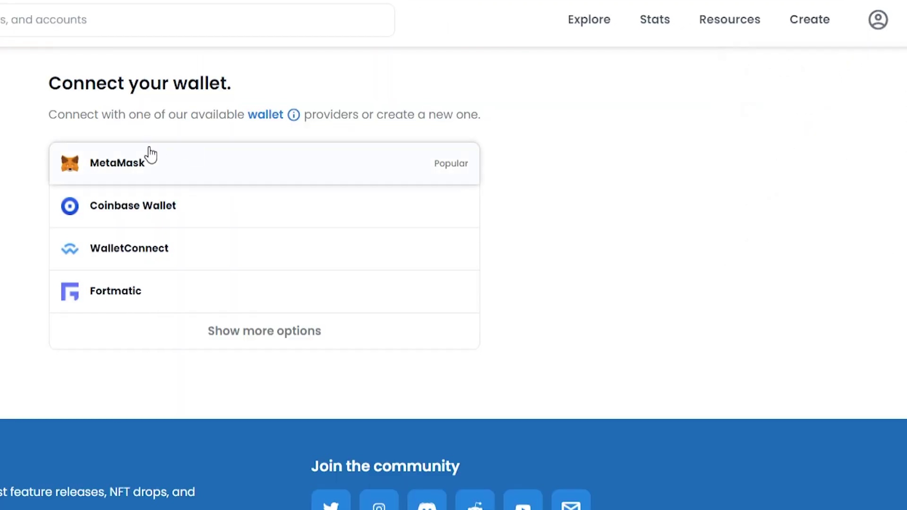
click(118, 168)
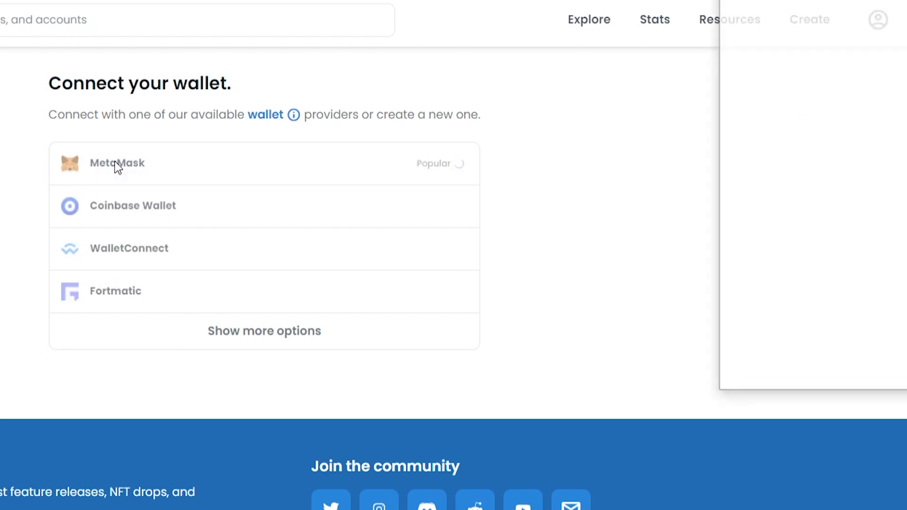
drag(731, 30, 609, 5)
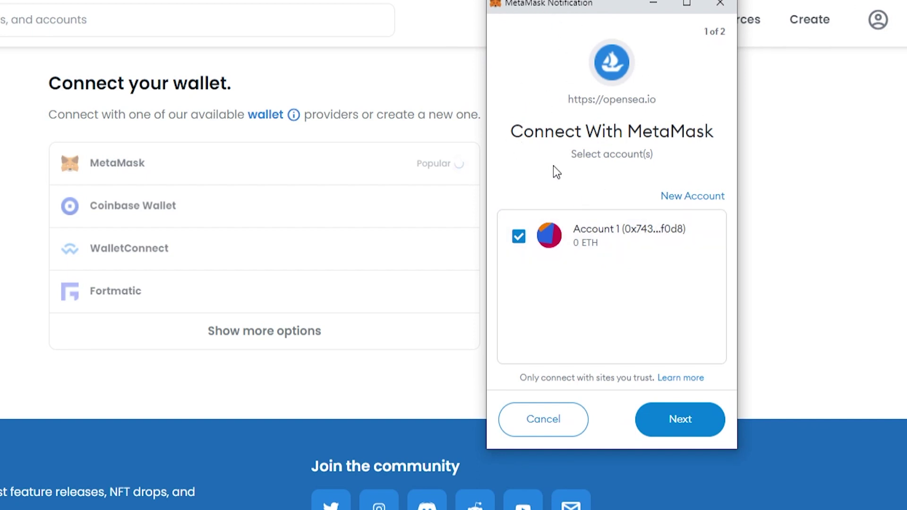
click(675, 424)
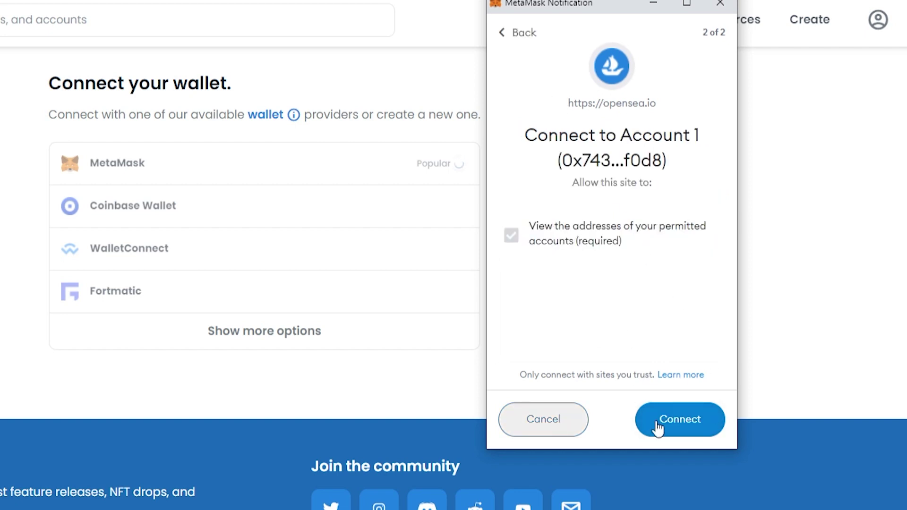
click(680, 422)
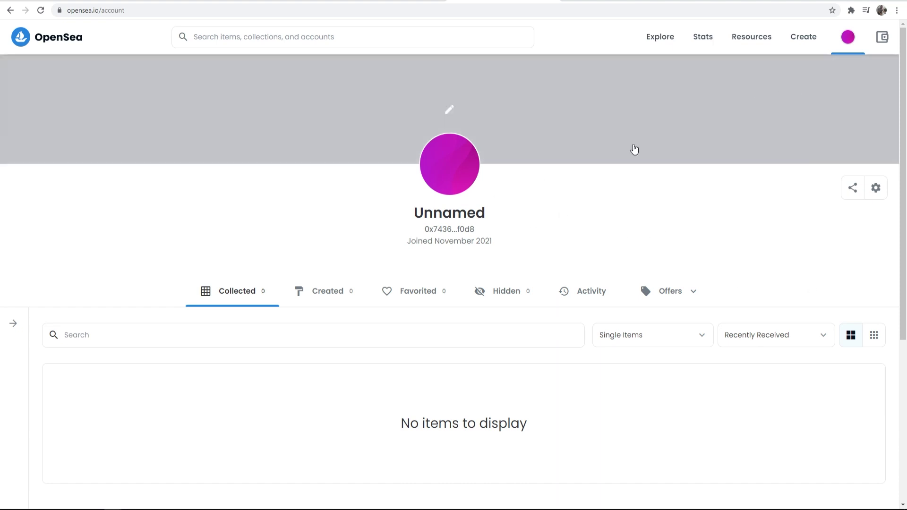
Pin MetaMask and open its popup to confirm Account 1 shows Connected with 0 ETH.
click(852, 12)
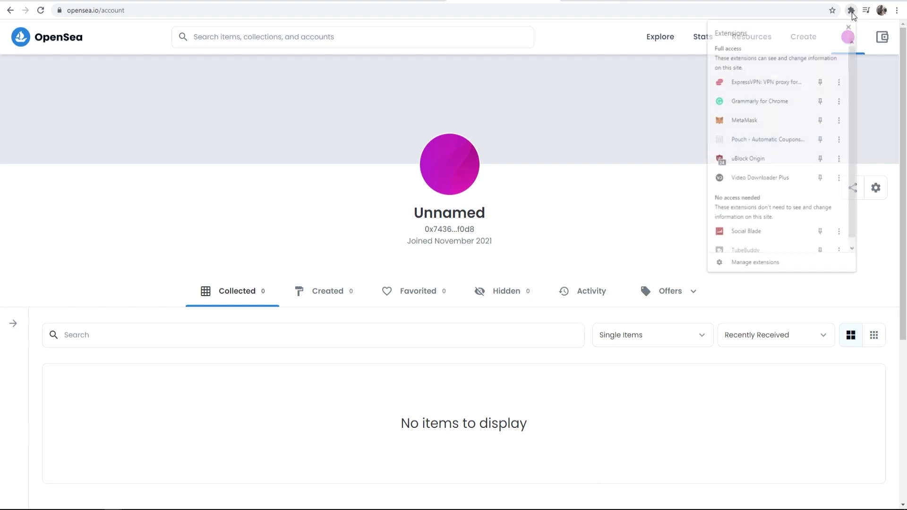
click(743, 120)
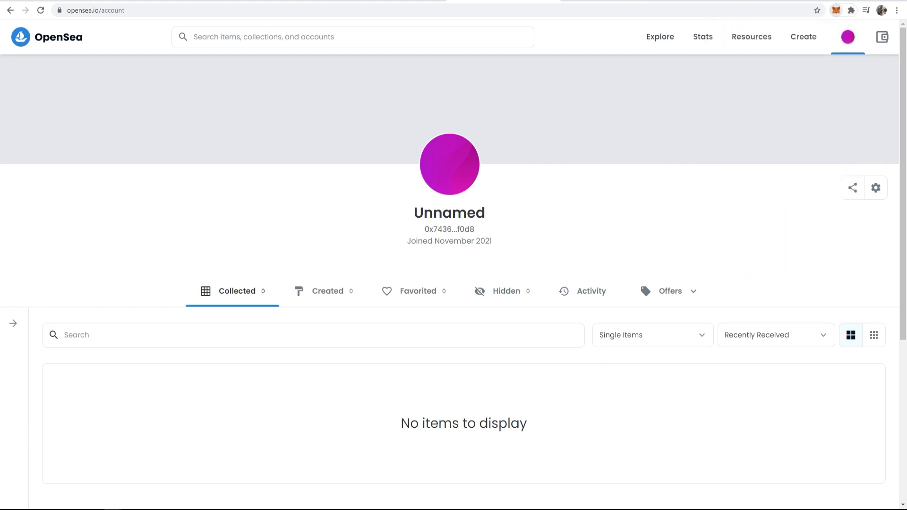
click(835, 9)
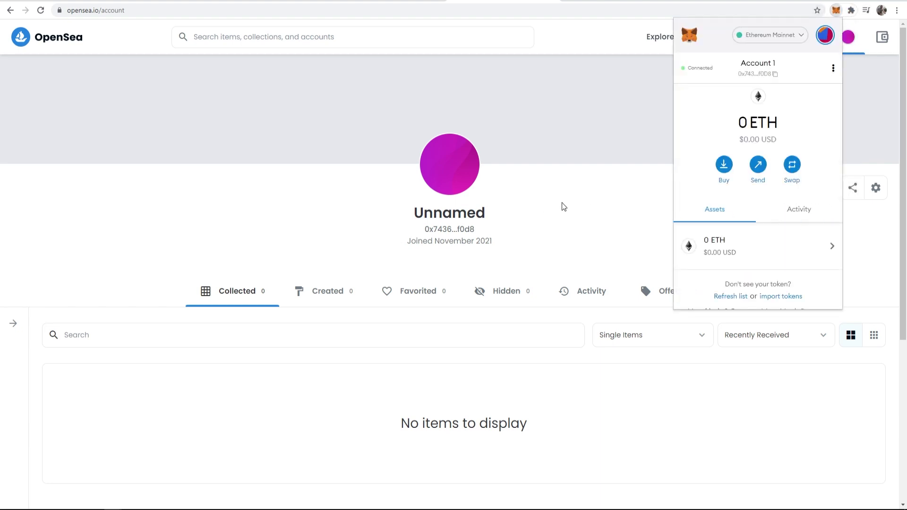